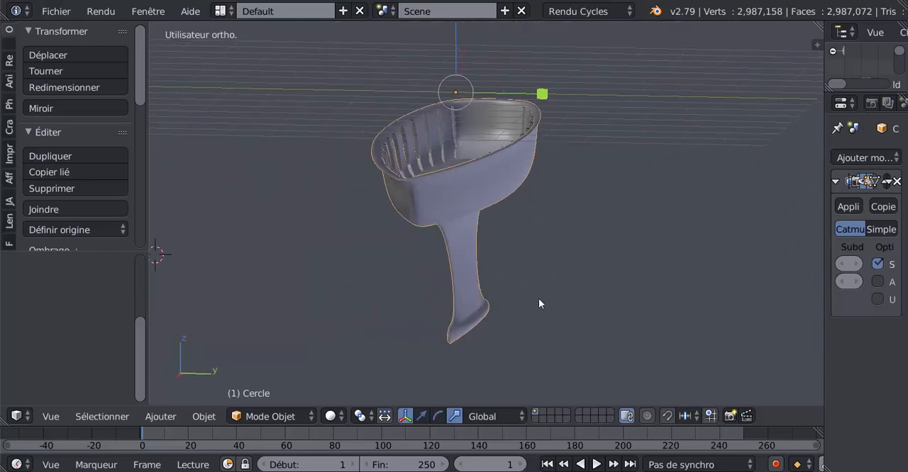
Examine the finished boat hull from several angles, including its interior ribs, keel and pointed bow
middle_click_drag(452, 278, 549, 286)
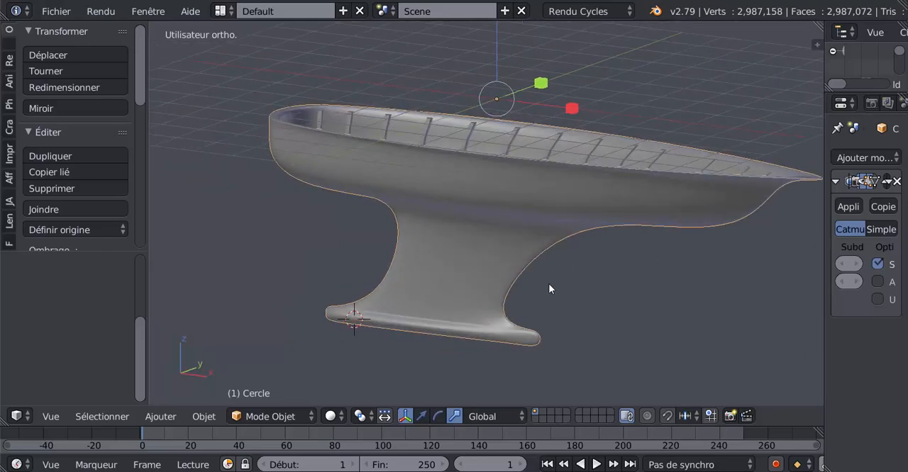
middle_click_drag(466, 283, 522, 299)
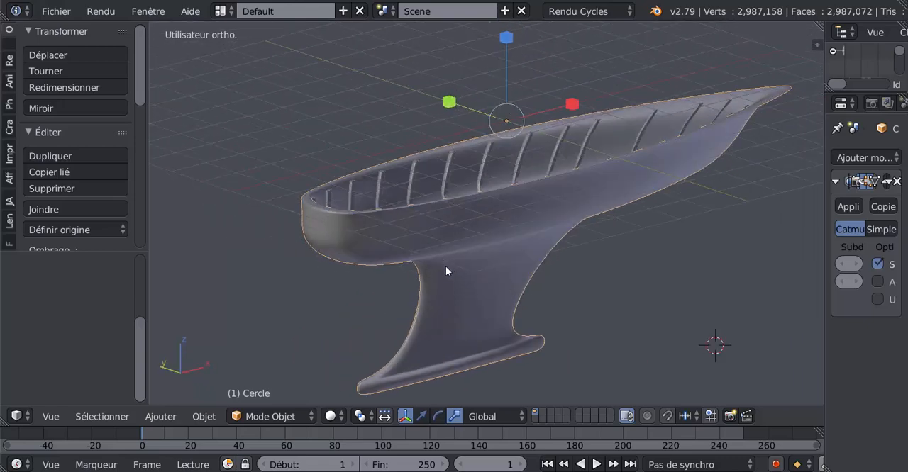
scroll(424, 293, "up", 3)
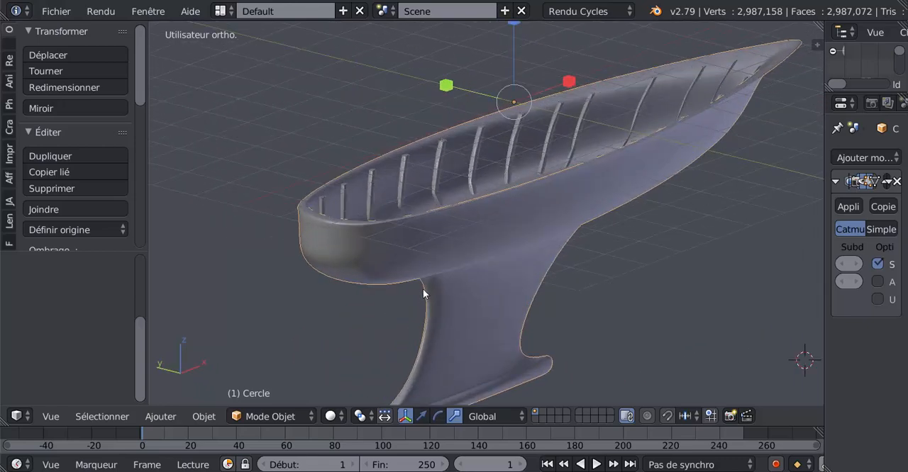
middle_click_drag(486, 259, 489, 257)
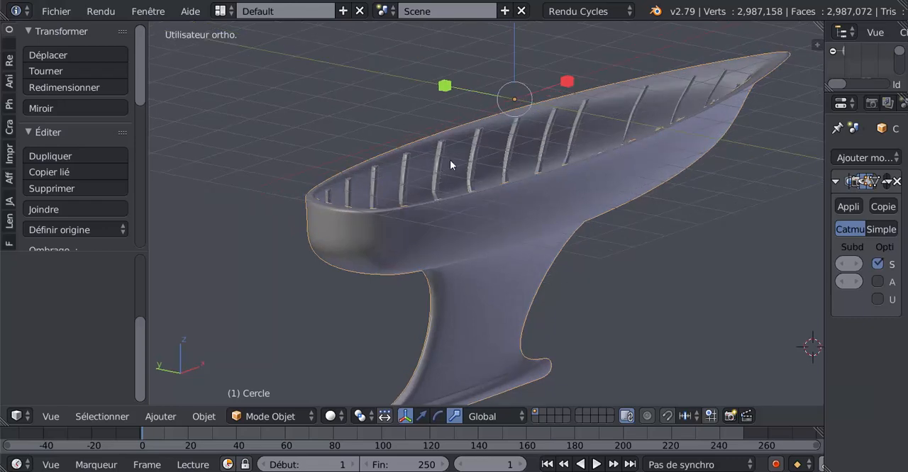
mouse_move(506, 238)
middle_mouse_down()
mouse_move(519, 232)
mouse_move(498, 235)
mouse_move(498, 243)
middle_mouse_up()
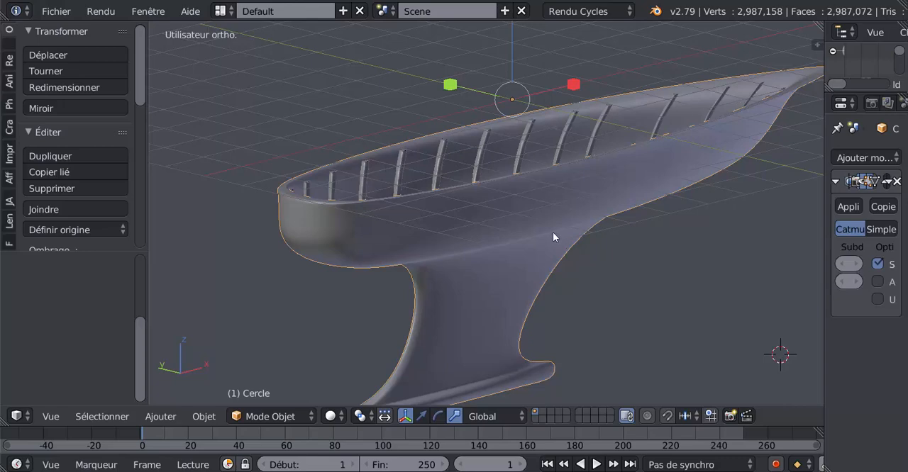
right_click(523, 196)
middle_click_drag(529, 247, 396, 231)
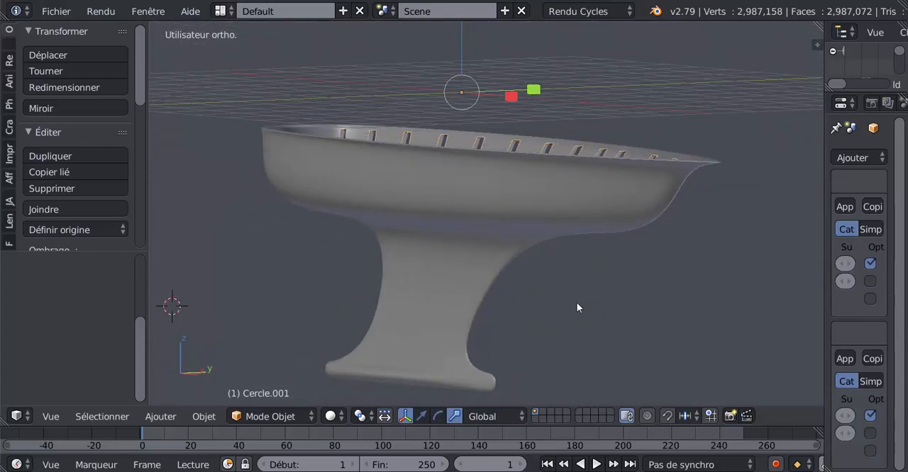
middle_click_drag(576, 307, 646, 234)
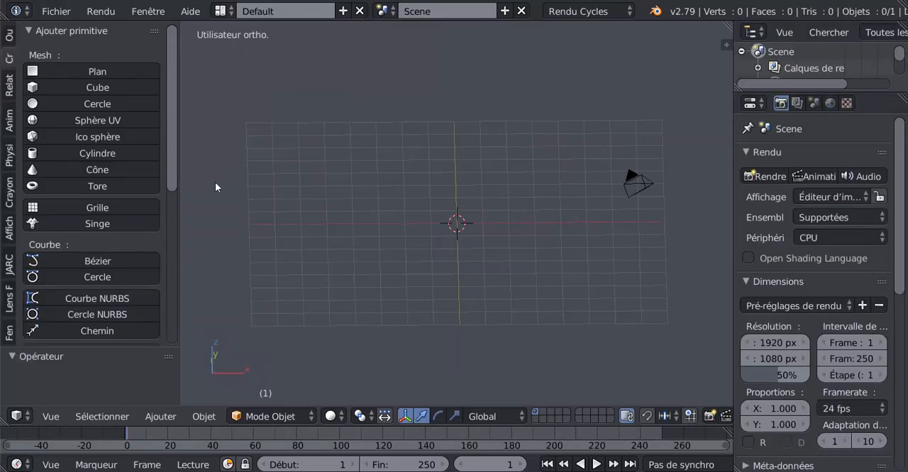
Add a mesh circle at the centre of the empty scene and switch to the top view
scroll(172, 163, "down", 5)
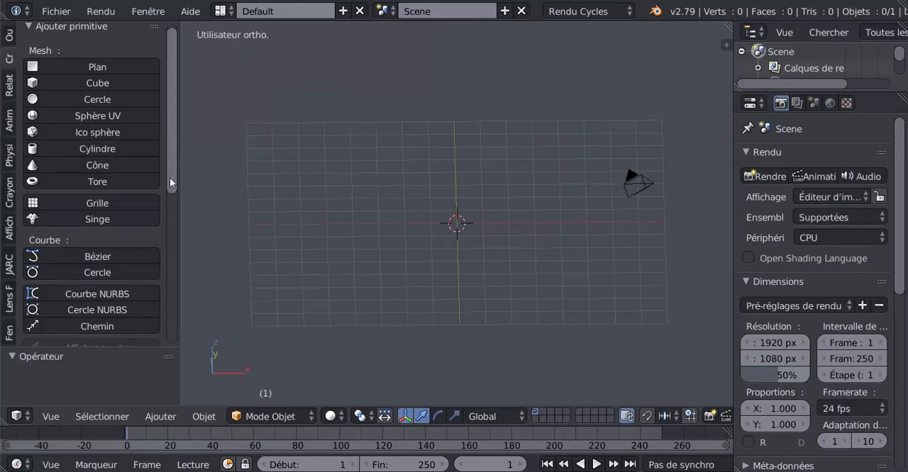
scroll(175, 177, "up", 4)
left_click_drag(180, 154, 214, 149)
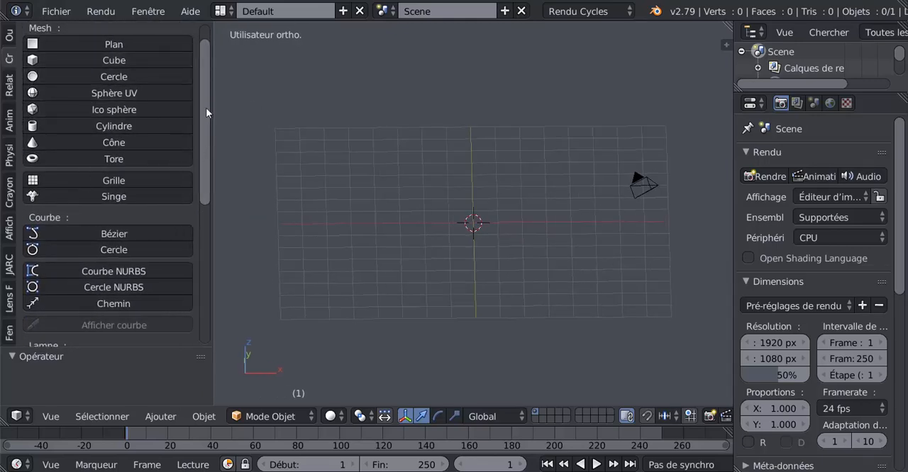
scroll(203, 98, "up", 1)
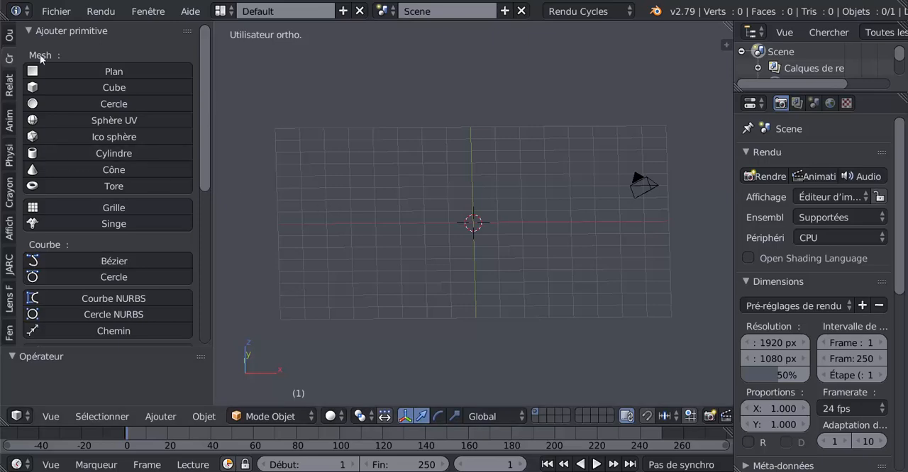
left_click(53, 103)
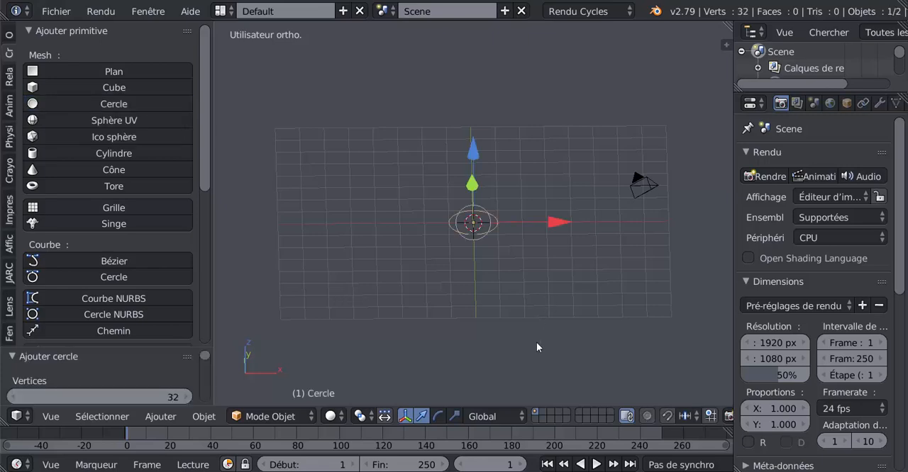
key("KP_7")
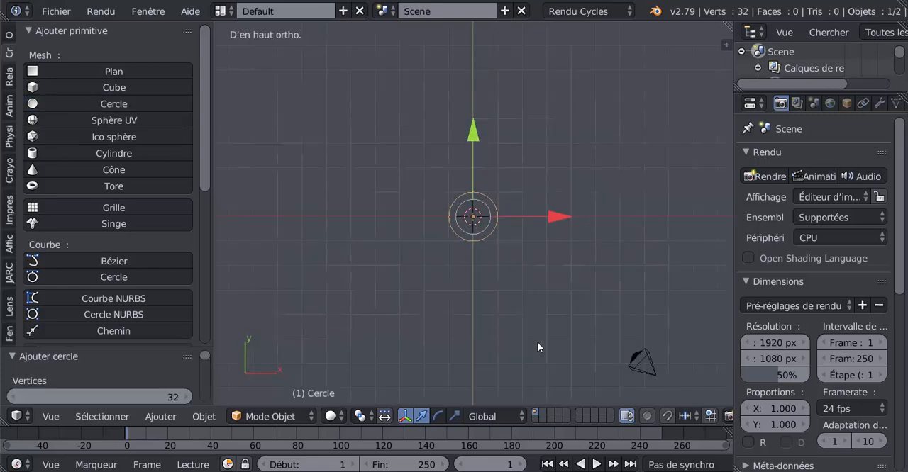
In Edit Mode, stretch the circle along X by a factor of about 8.58 into a long ellipse
key("Tab")
middle_click_drag(541, 318, 518, 315, "shift")
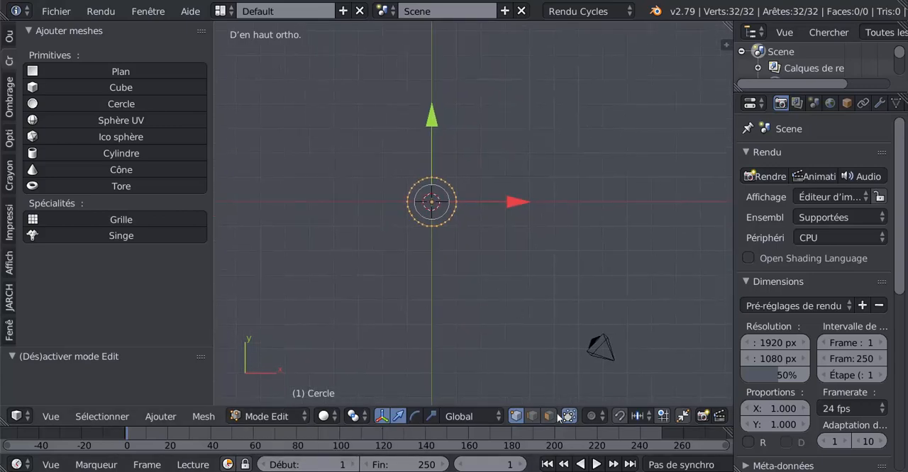
left_click(431, 417)
scroll(453, 253, "up", 3)
scroll(474, 219, "down", 3)
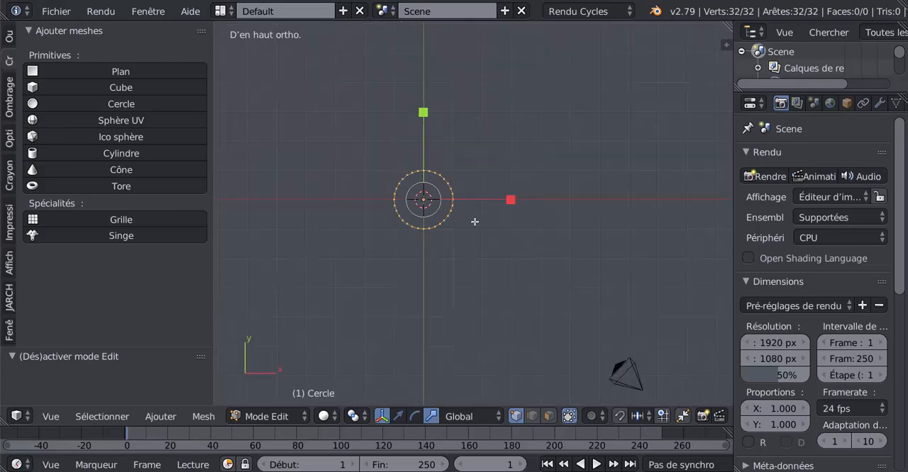
left_click_drag(519, 202, 670, 215)
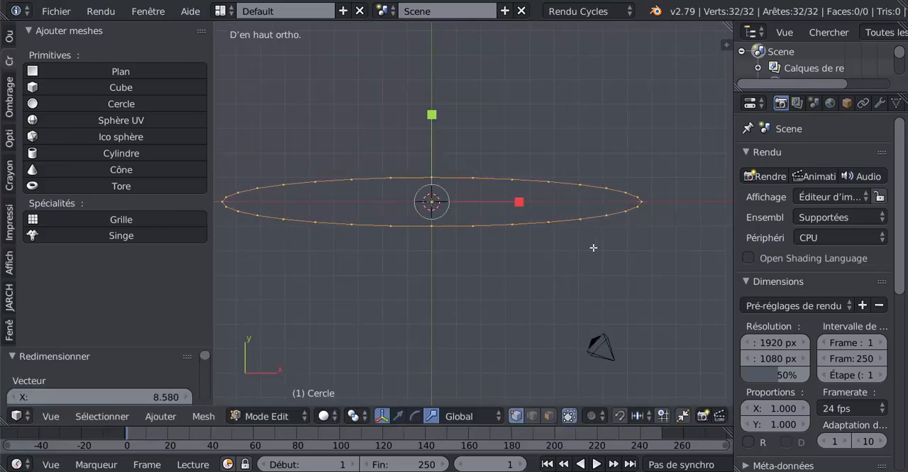
Flatten the nine vertices at the ellipse's negative-X end to about 0.095 along X and move them about 1.37 inward along X
middle_click_drag(451, 249, 508, 241, "shift")
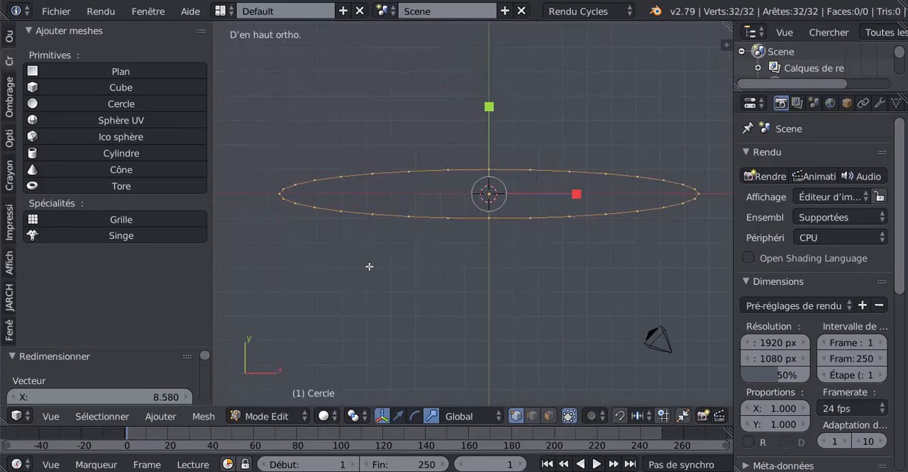
key("a")
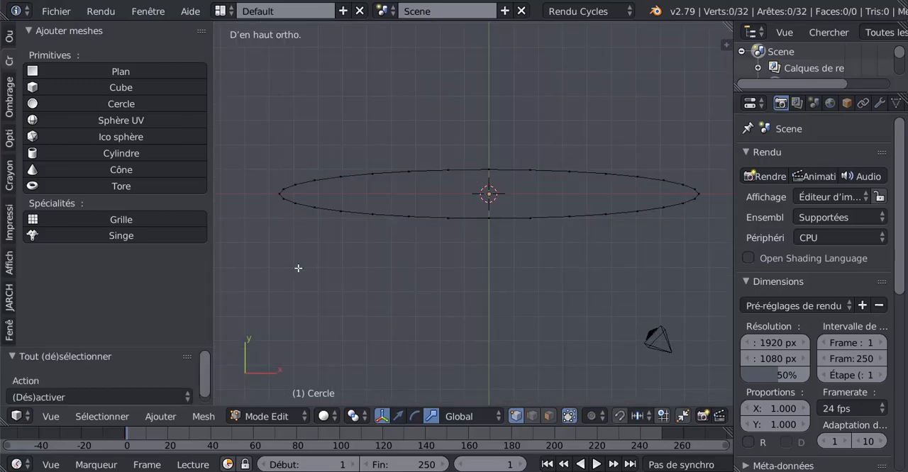
key("c")
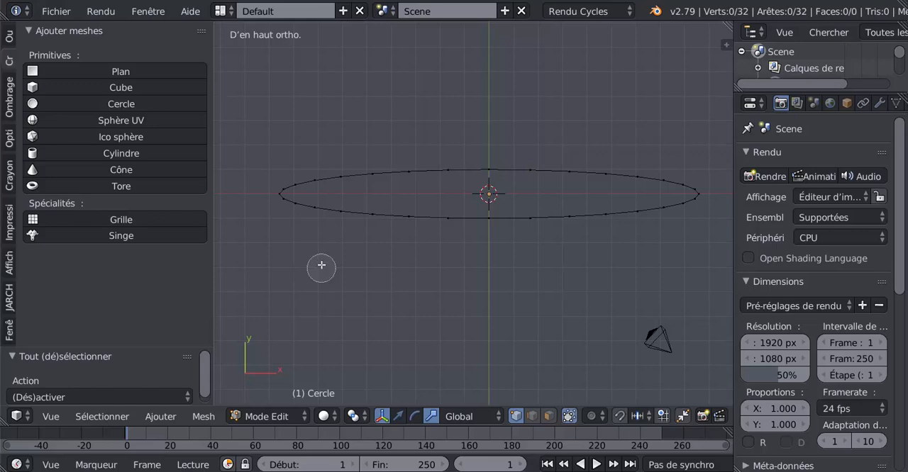
left_click_drag(303, 175, 300, 189)
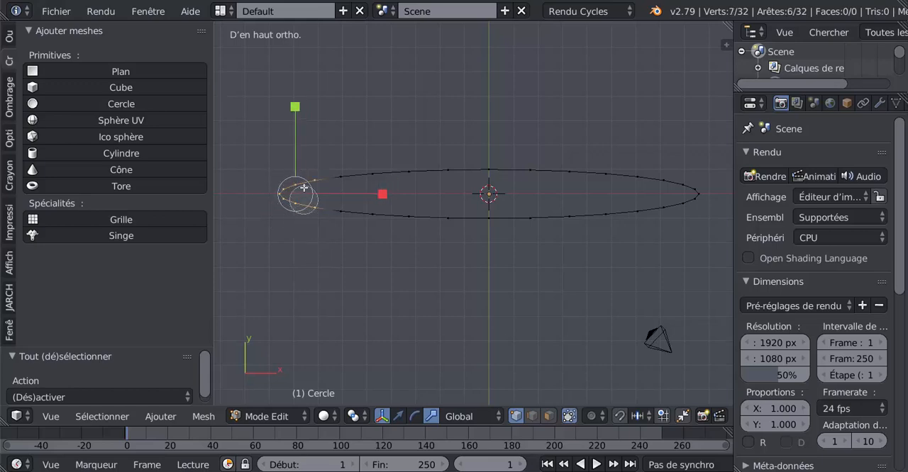
left_click_drag(338, 215, 340, 168)
right_click(324, 255)
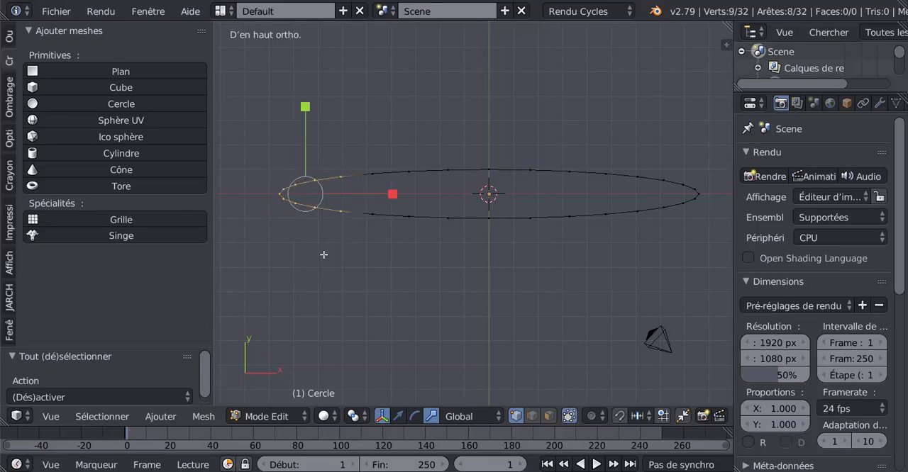
left_click_drag(393, 194, 314, 192)
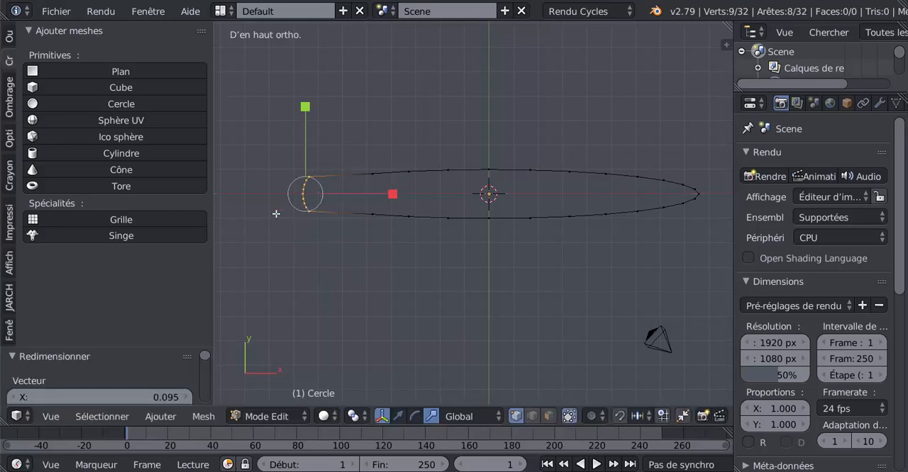
left_click(398, 416)
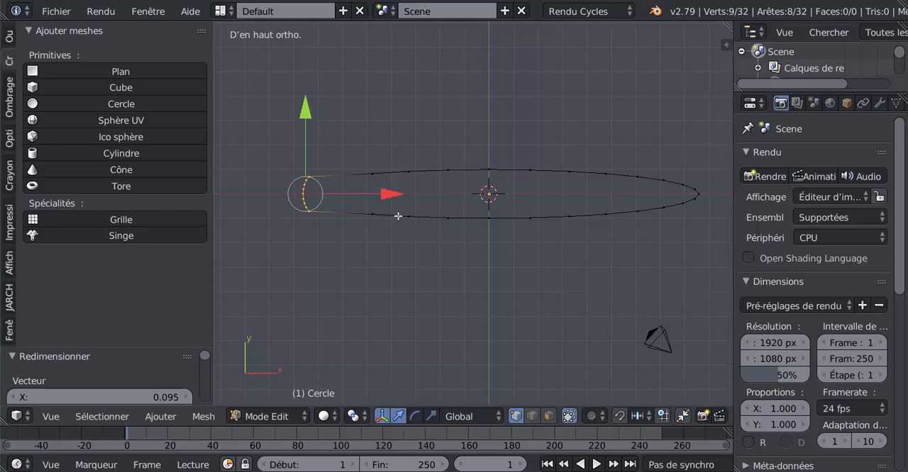
left_click_drag(393, 194, 427, 188)
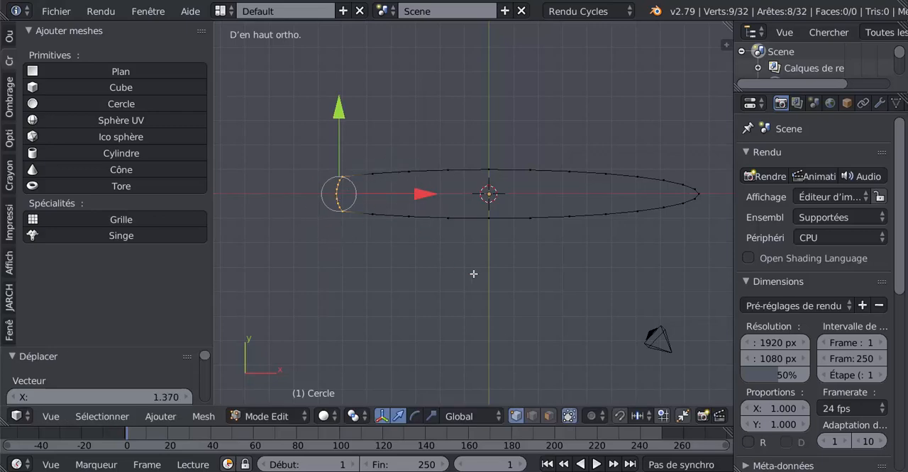
Narrow the seven vertices at the ellipse's positive-X end by scaling them to about 0.829 along Y
middle_click_drag(537, 269, 461, 267, "shift")
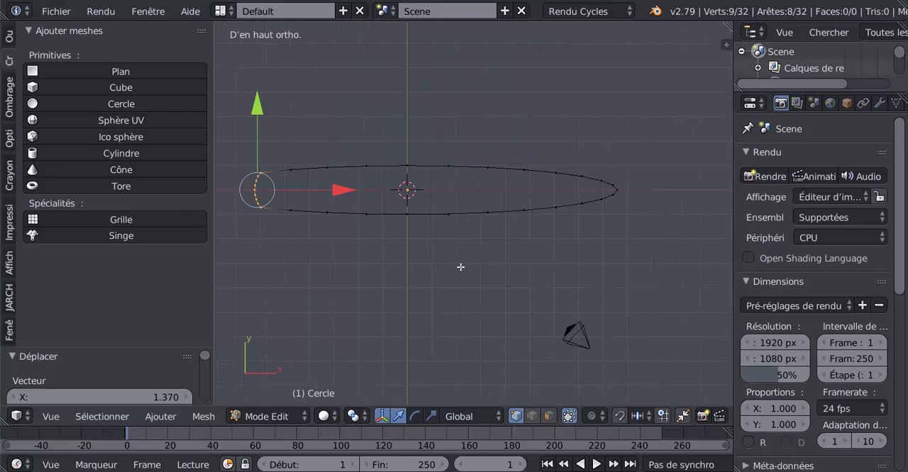
key("g")
right_click(629, 191)
right_click(628, 191)
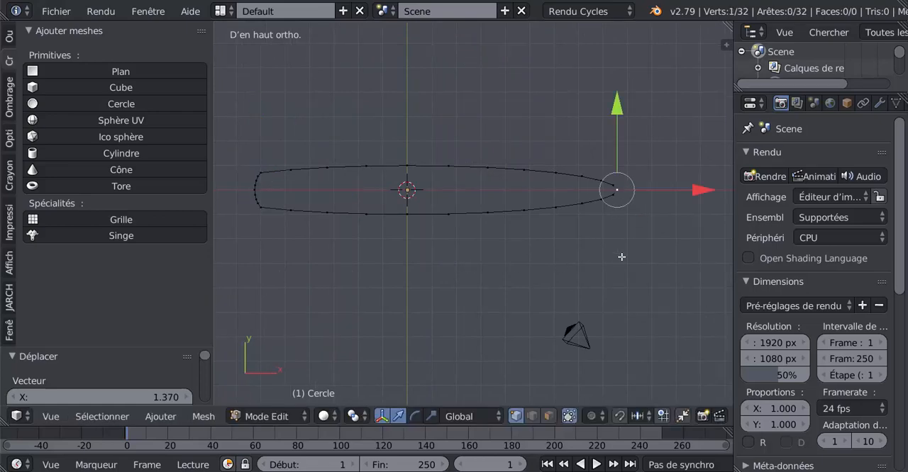
middle_click_drag(622, 256, 571, 286, "shift")
scroll(571, 285, "up", 2)
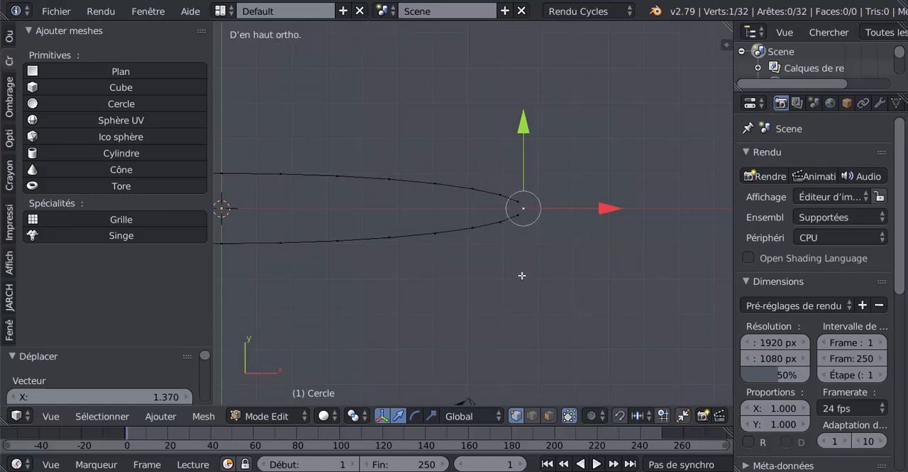
key("c")
mouse_move(472, 184)
left_mouse_down()
mouse_move(474, 232)
mouse_move(513, 191)
mouse_move(525, 220)
left_mouse_up()
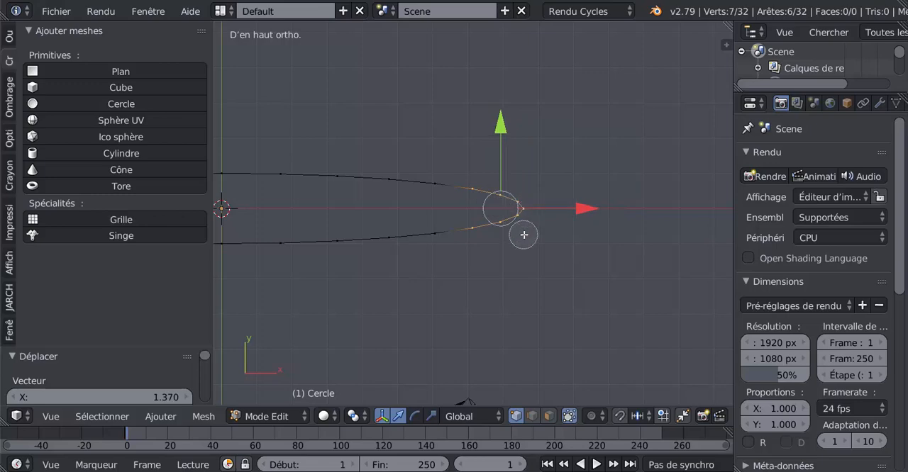
right_click(524, 236)
left_click(432, 417)
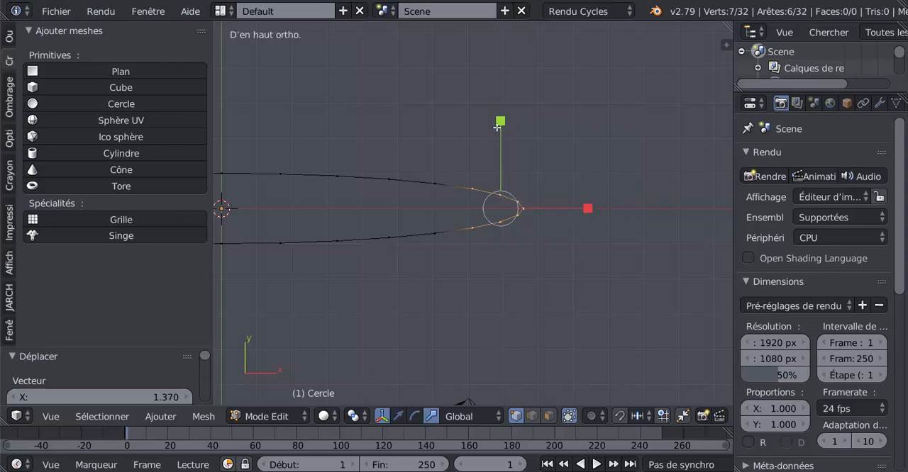
left_click_drag(500, 120, 500, 133)
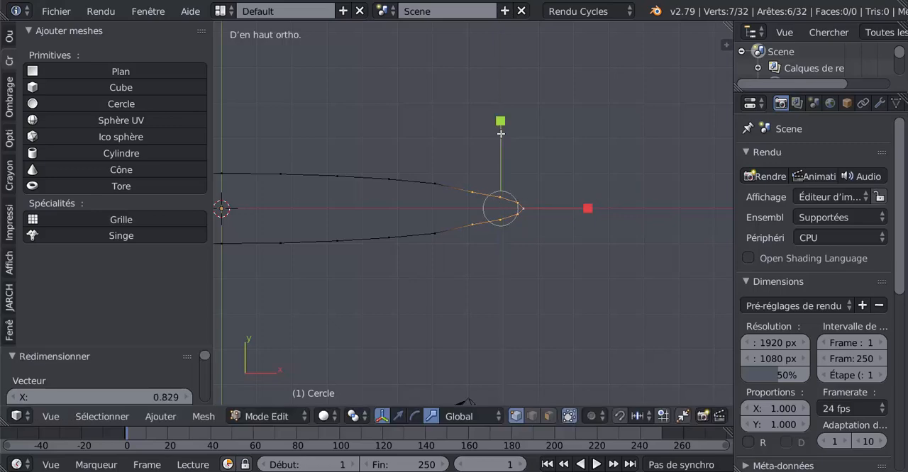
Move the seven bow vertices outward along X, and extend the tip vertex about 0.37 farther to sharpen the bow
left_click(398, 416)
left_click_drag(587, 208, 655, 205)
right_click(556, 210)
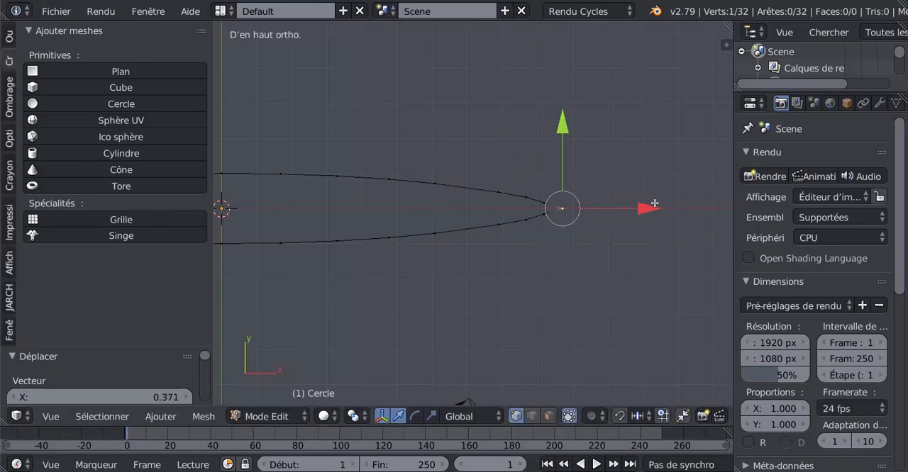
Select the six vertices along the bow's positive-Y side, including the tip, and smooth them with LoopTools Relax
right_click(389, 183)
right_click(486, 187, "ctrl")
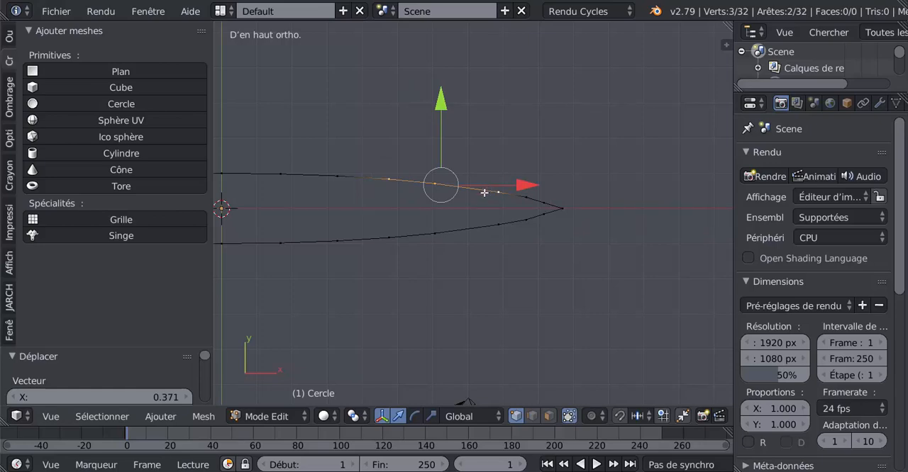
key("c")
left_click_drag(370, 182, 595, 192)
right_click(595, 192)
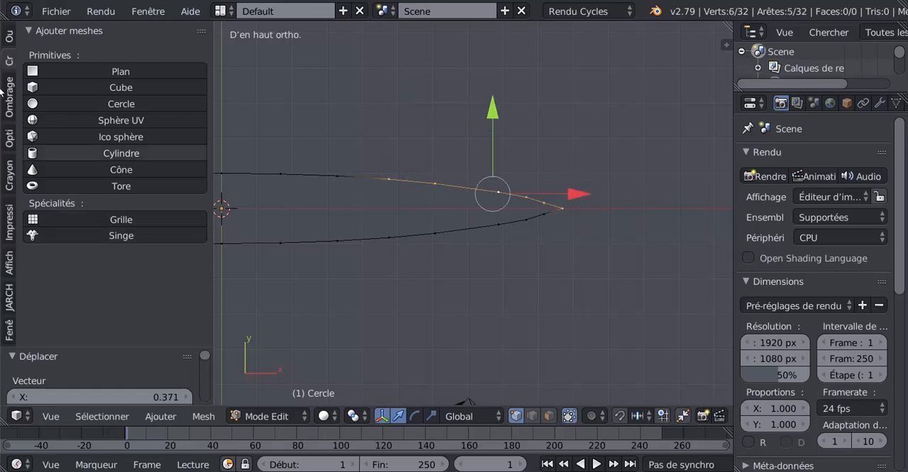
left_click(8, 35)
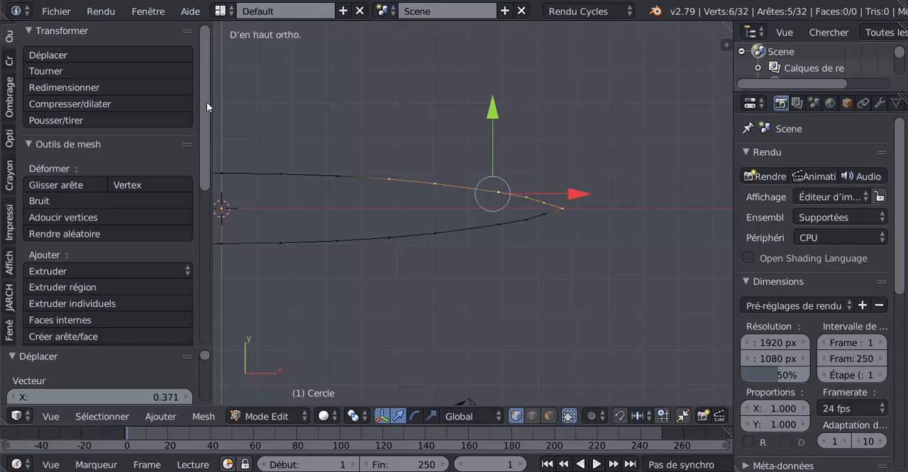
left_click_drag(207, 105, 211, 283)
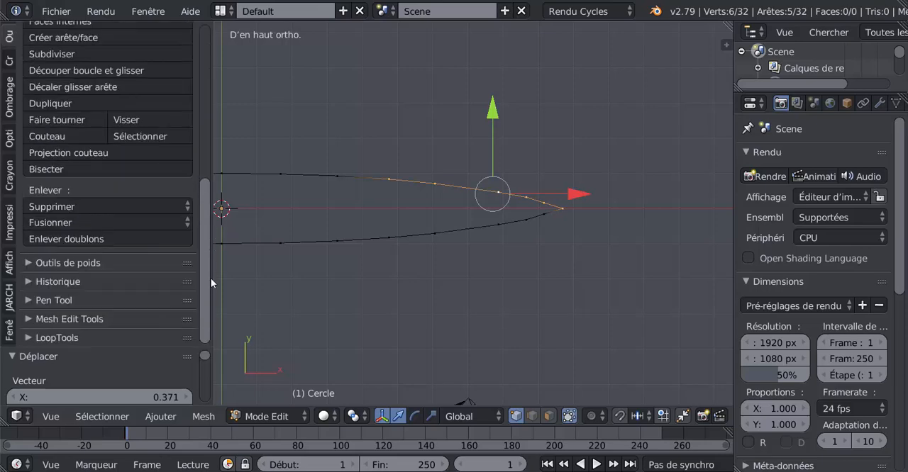
left_click(78, 338)
left_click_drag(202, 252, 201, 323)
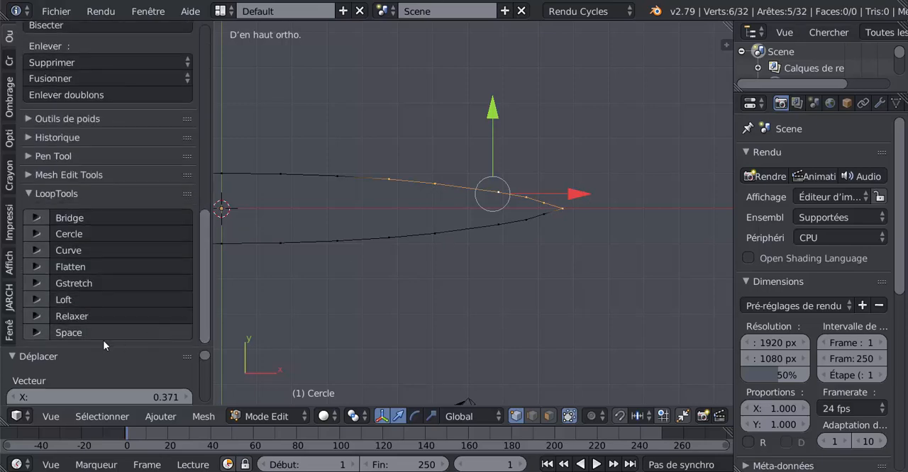
left_click(91, 317)
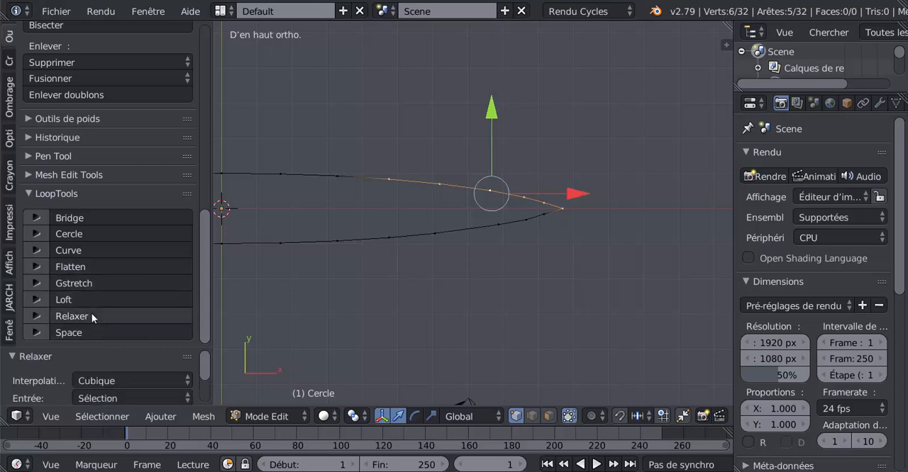
Apply LoopTools Relax to the six matching vertices along the bow's negative-Y side, including the tip, and deselect everything
key("a")
key("c")
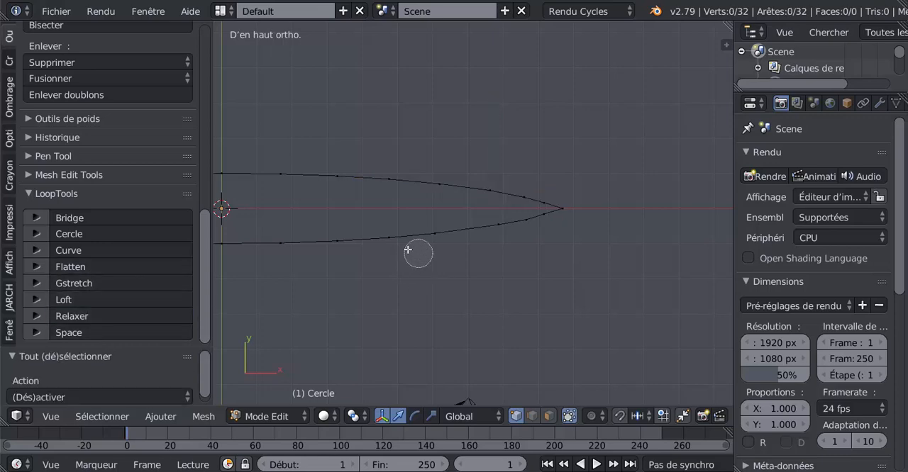
left_click_drag(399, 240, 584, 222)
right_click(584, 222)
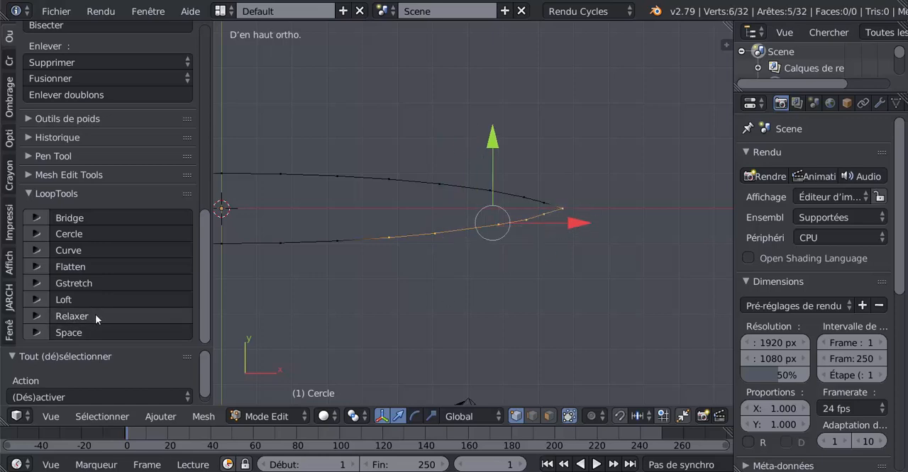
left_click(91, 316)
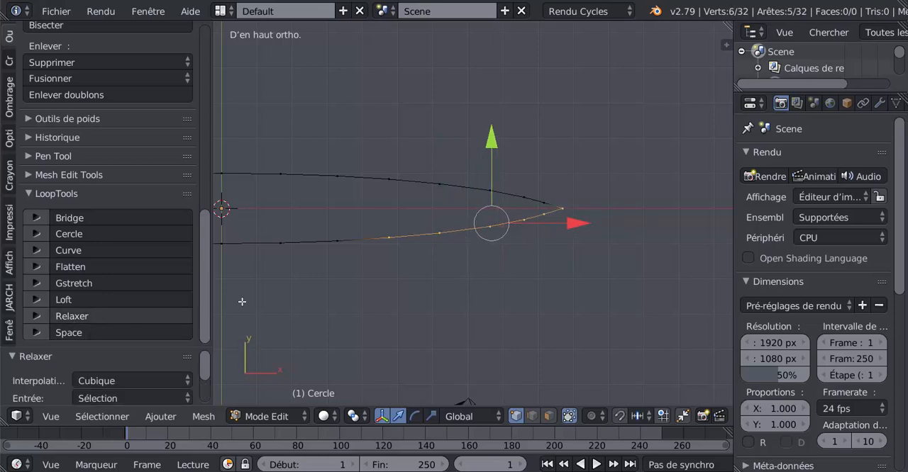
scroll(431, 304, "down", 4)
key("a")
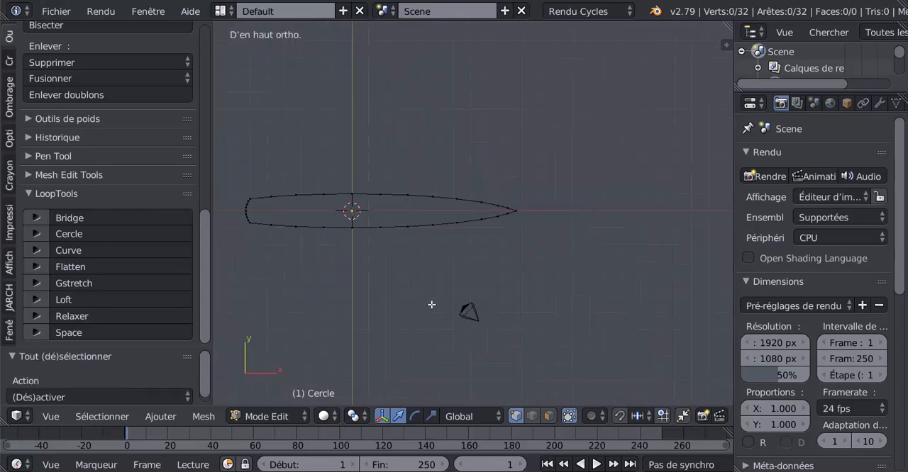
Widen the entire hull outline by a factor of about 1.395 along Y, and leave Edit Mode
key("a")
middle_click_drag(378, 323, 446, 234)
middle_click_drag(374, 276, 434, 268)
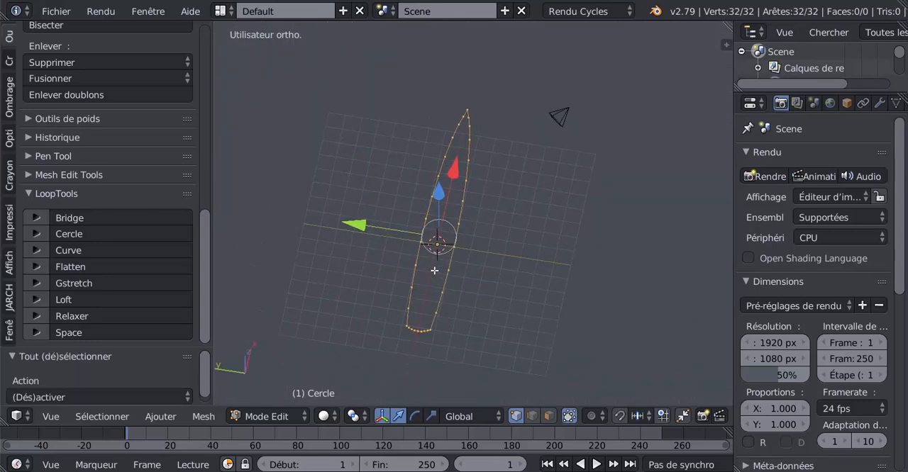
left_click(431, 417)
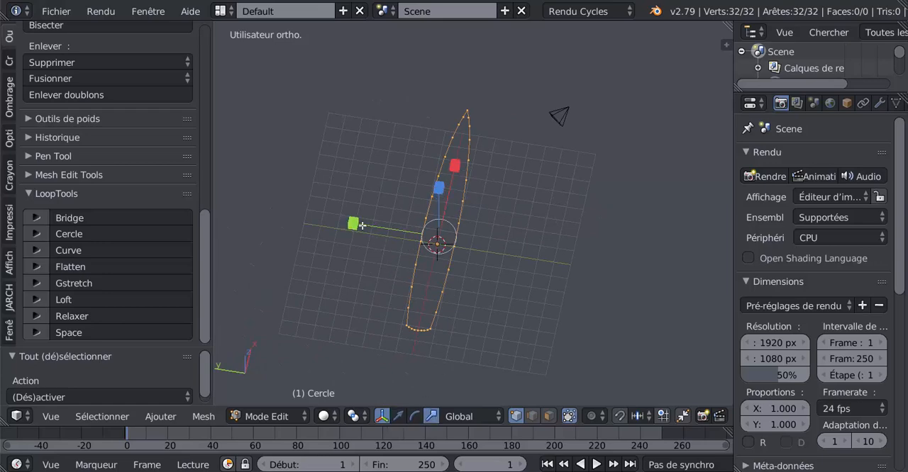
left_click_drag(355, 225, 333, 240)
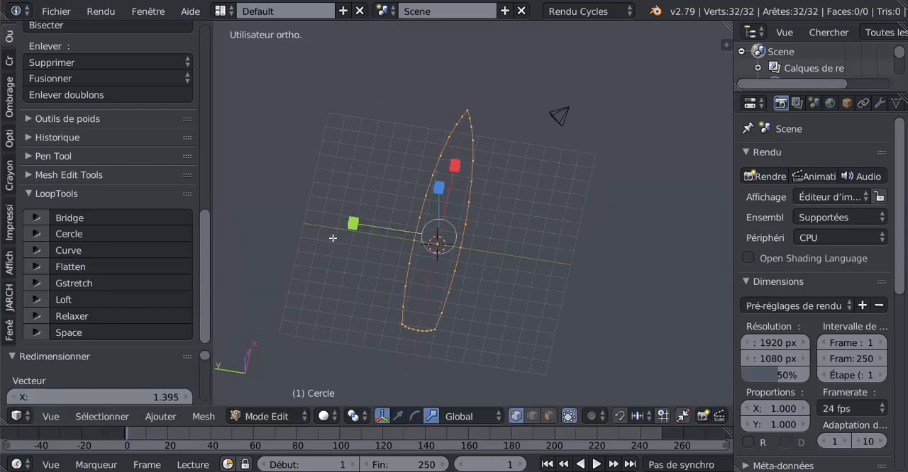
middle_click_drag(517, 326, 456, 264)
key("Tab")
scroll(455, 259, "up", 2)
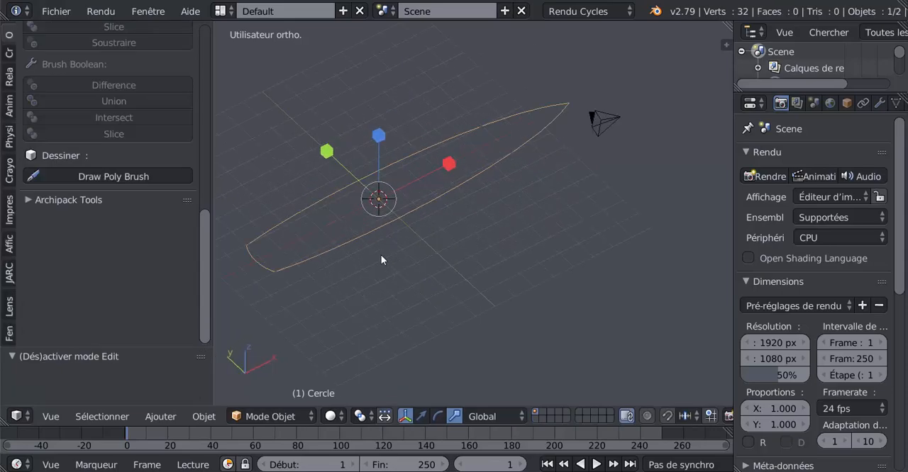
middle_click_drag(394, 206, 533, 269)
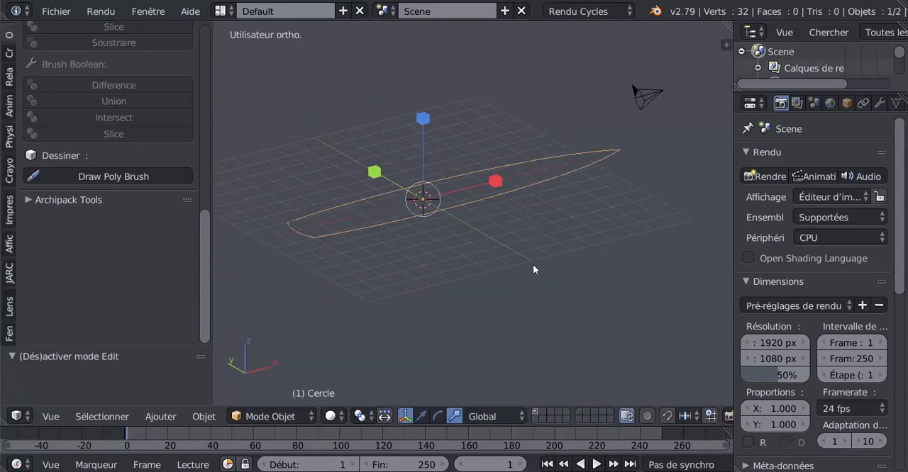
middle_click_drag(510, 297, 525, 319)
In Edit Mode, select the middle vertex of the stern and snap the 3D cursor to it
key("Tab")
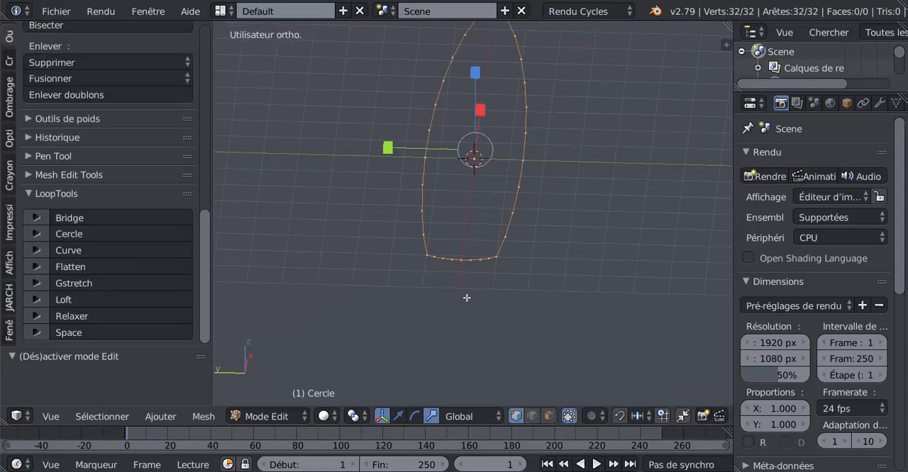
right_click(460, 260)
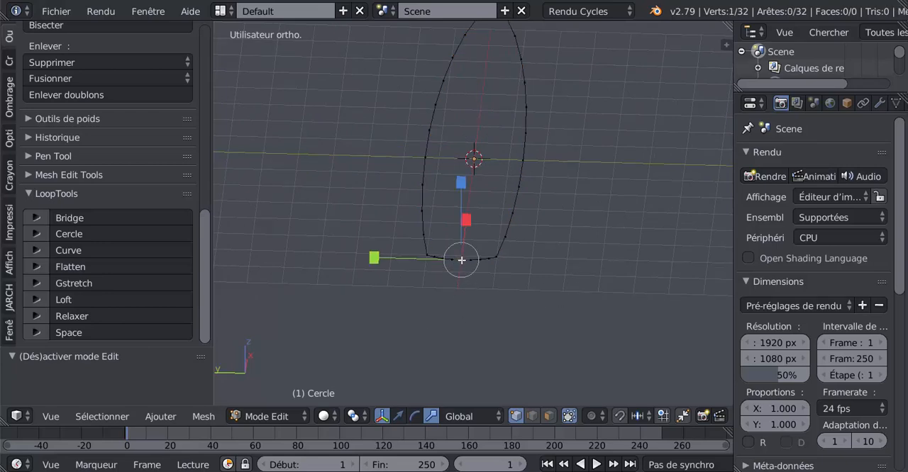
scroll(452, 300, "up", 3)
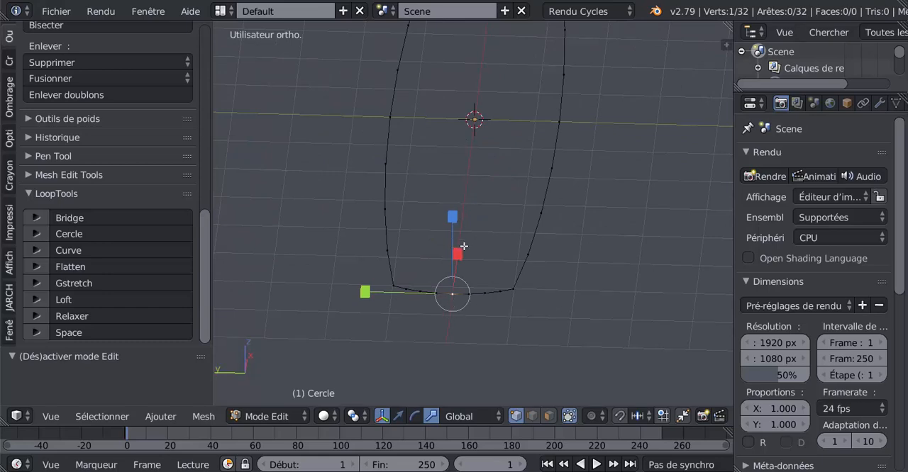
mouse_move(536, 158)
middle_mouse_down()
mouse_move(570, 174)
mouse_move(548, 147)
middle_mouse_up()
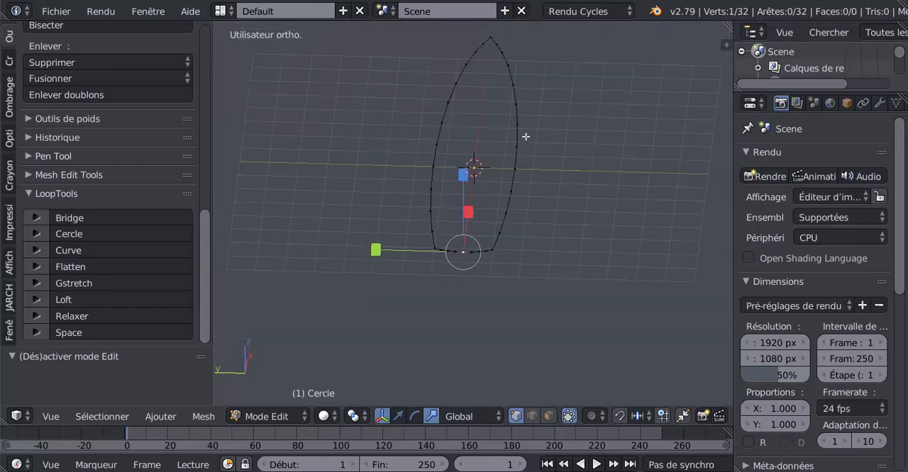
scroll(454, 343, "up", 3)
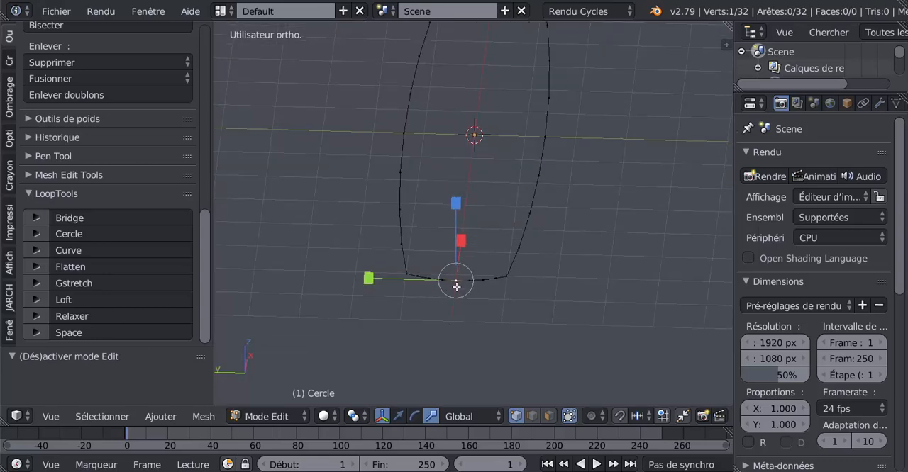
scroll(454, 306, "up", 1)
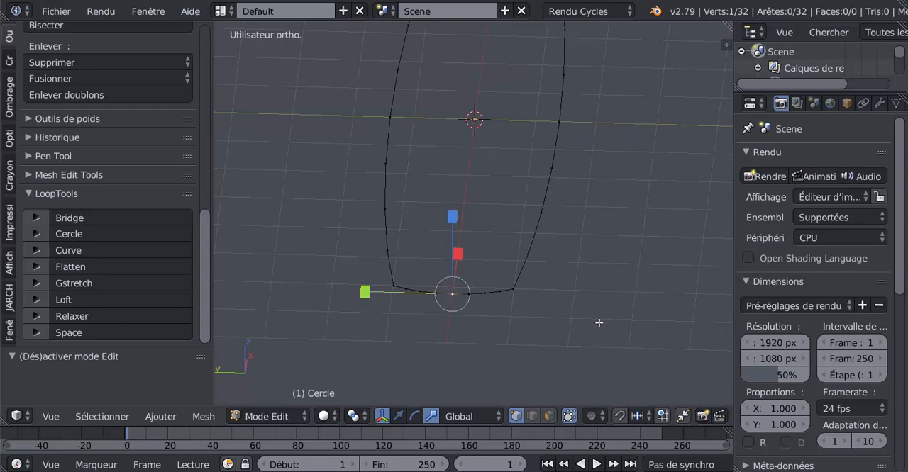
key("shift+s")
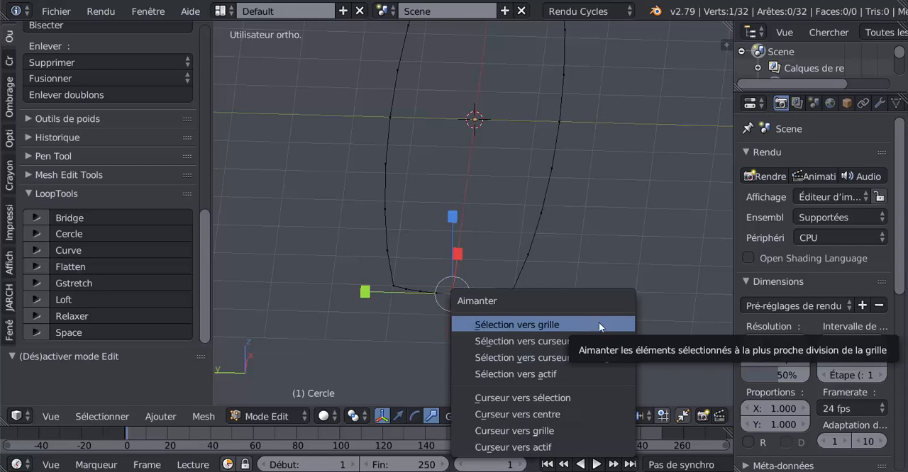
left_click(523, 399)
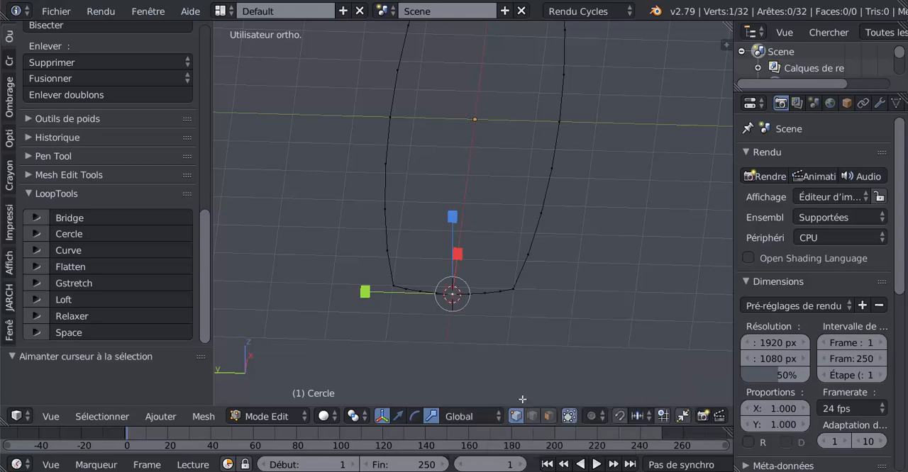
Set the pivot point to the 3D cursor at the stern
middle_click_drag(563, 364, 536, 364)
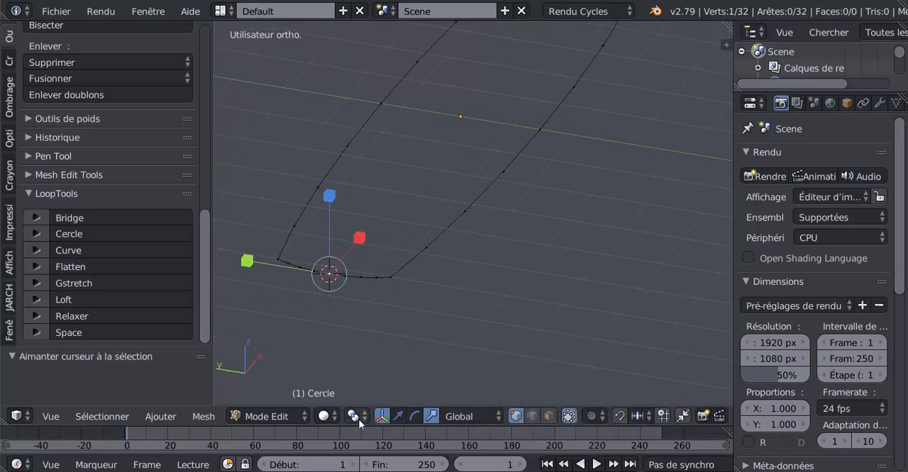
left_click(358, 420)
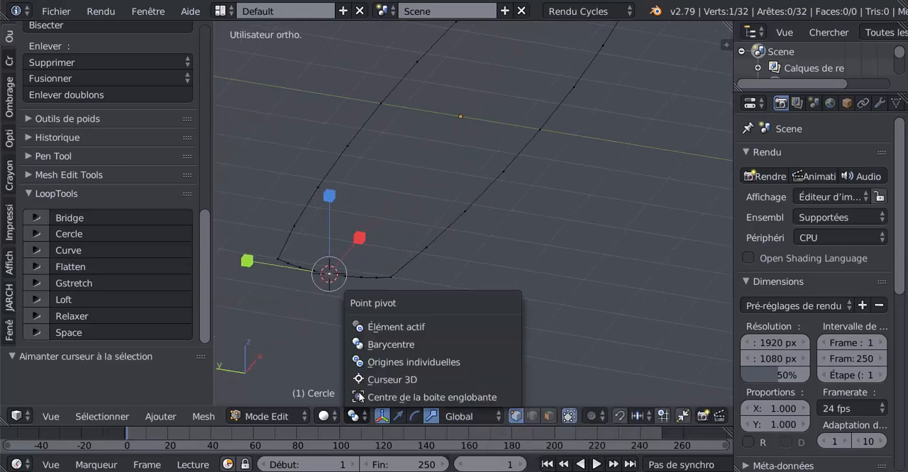
left_click(392, 379)
Select the whole outline, extrude it, and move the extruded loop straight down along Z to form the hull's sides
middle_click_drag(461, 340, 516, 315)
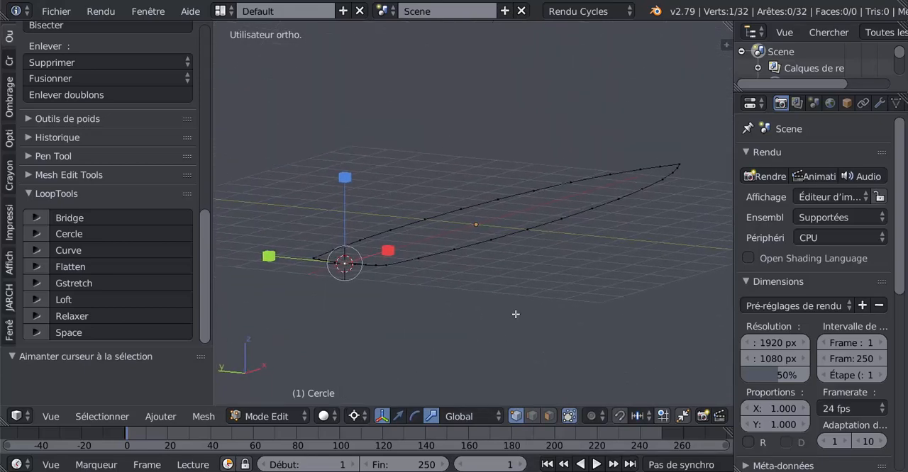
key("a")
key("a")
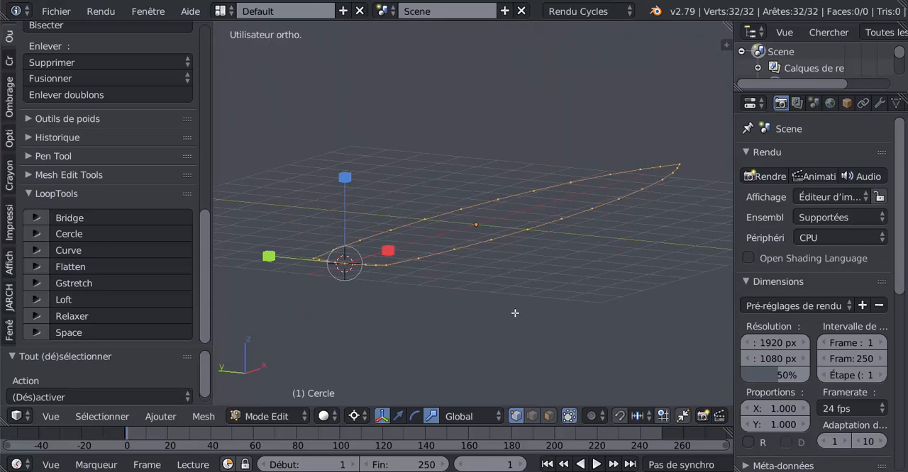
middle_click_drag(426, 336, 353, 325)
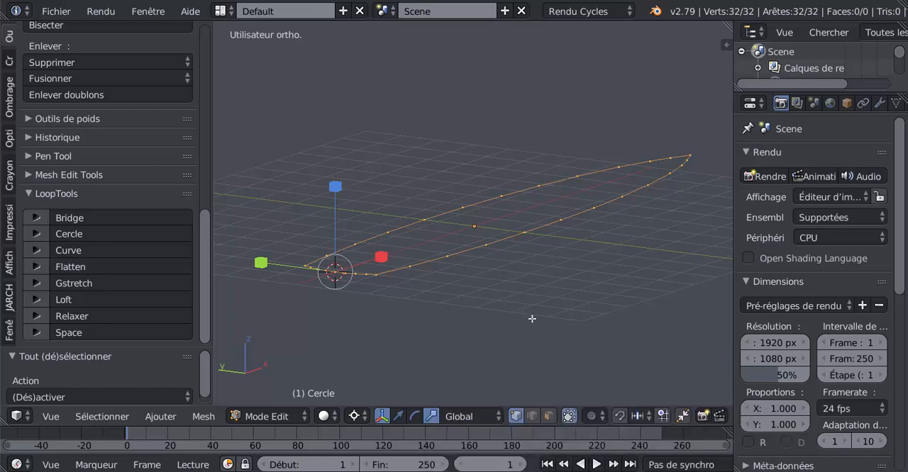
middle_click_drag(547, 320, 510, 304)
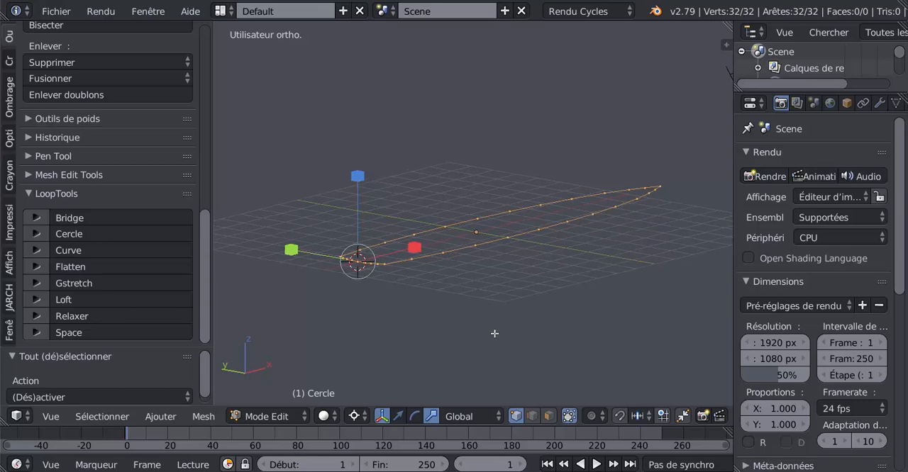
left_click(398, 416)
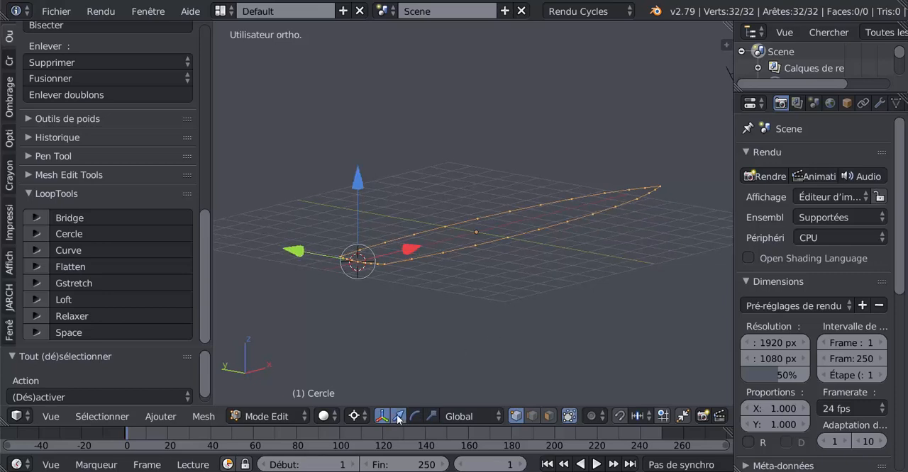
key("e")
right_click(460, 310)
left_click_drag(358, 181, 356, 199)
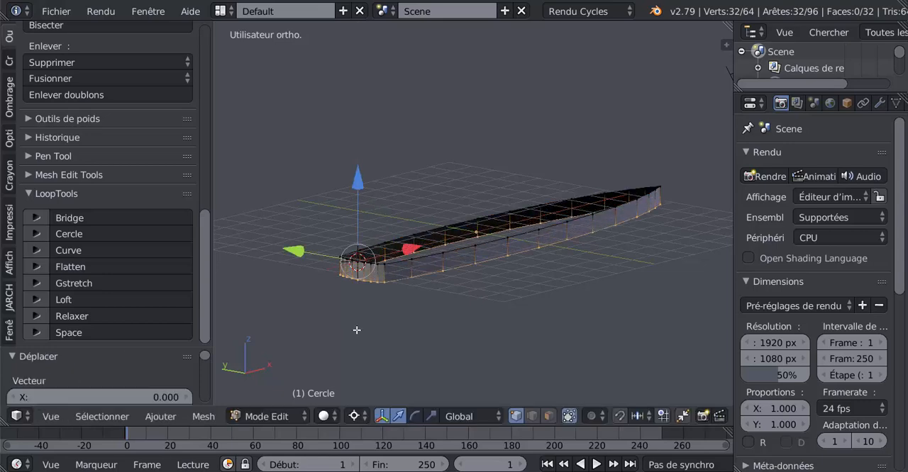
Try scaling the extruded lower loop to about 0.945 along X from the stern pivot, and undo the scaling
middle_click_drag(357, 327, 358, 325)
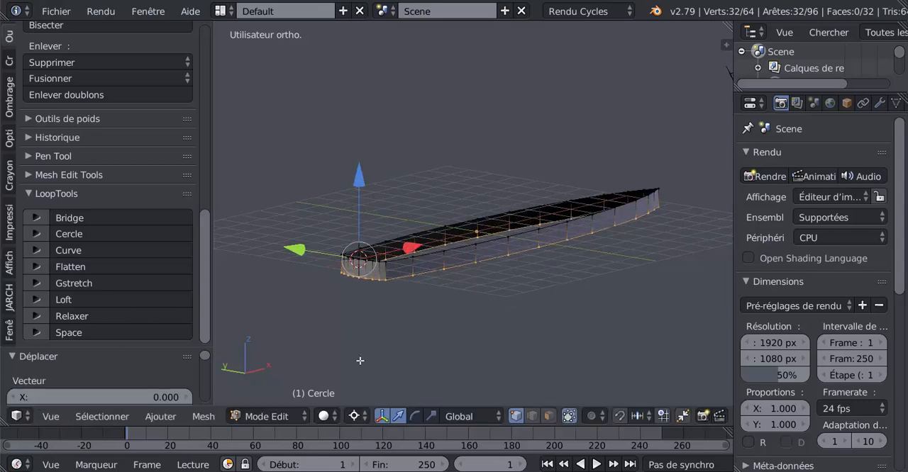
left_click(431, 416)
mouse_move(407, 348)
middle_mouse_down()
mouse_move(379, 350)
mouse_move(399, 355)
middle_mouse_up()
scroll(379, 350, "up", 1)
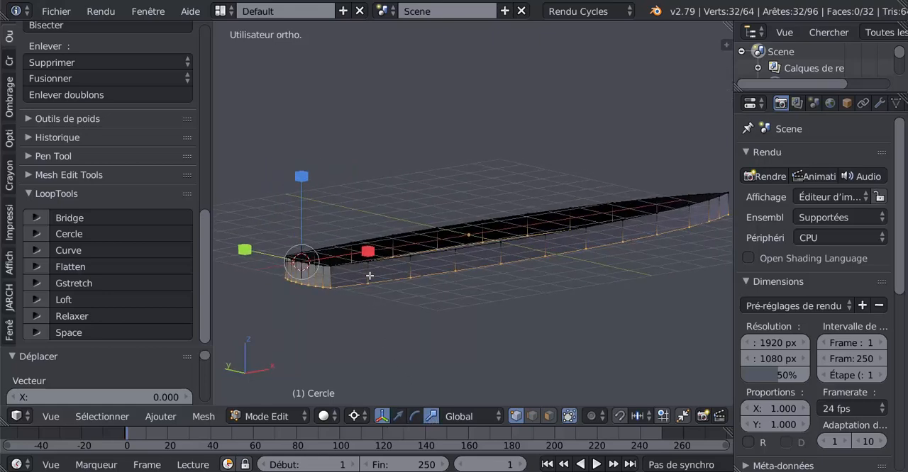
left_click_drag(368, 254, 366, 259)
middle_click_drag(383, 328, 422, 311)
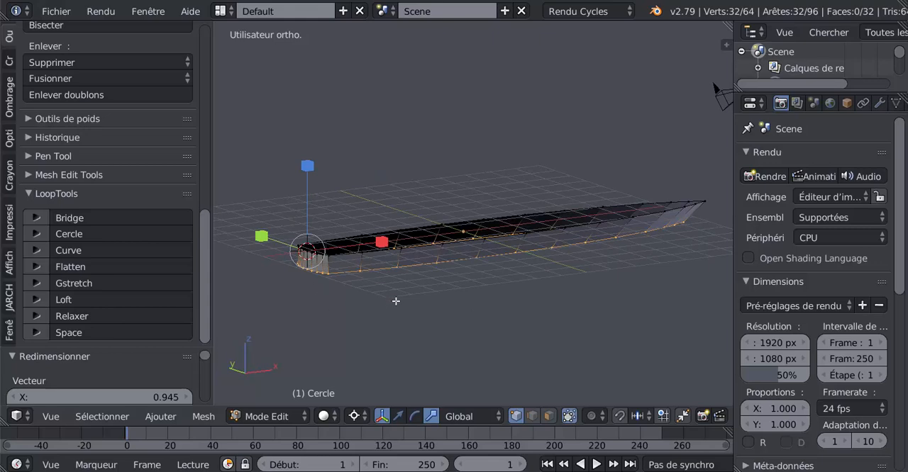
key("ctrl+z")
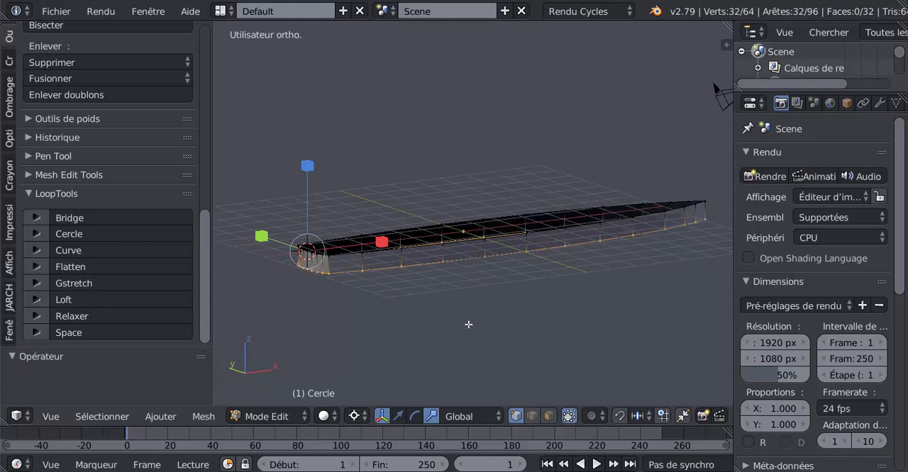
Scale the hull's extruded lower loop uniformly to about 0.946 from the stern pivot
key("s")
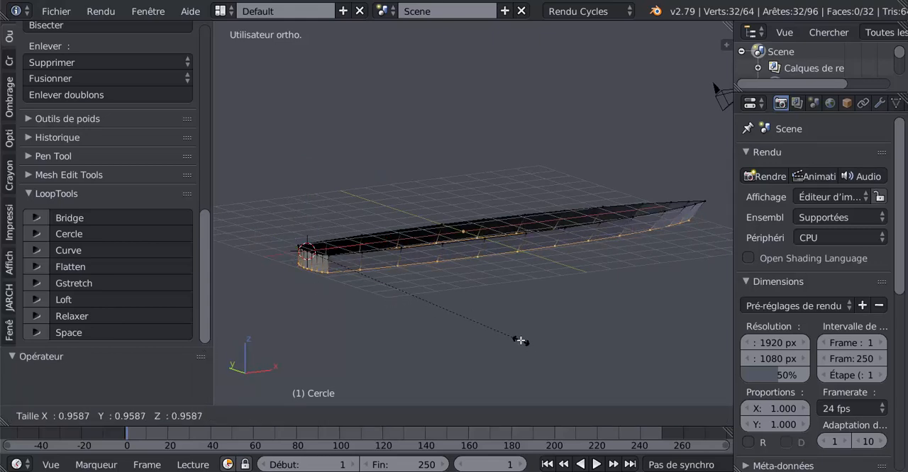
left_click(520, 339)
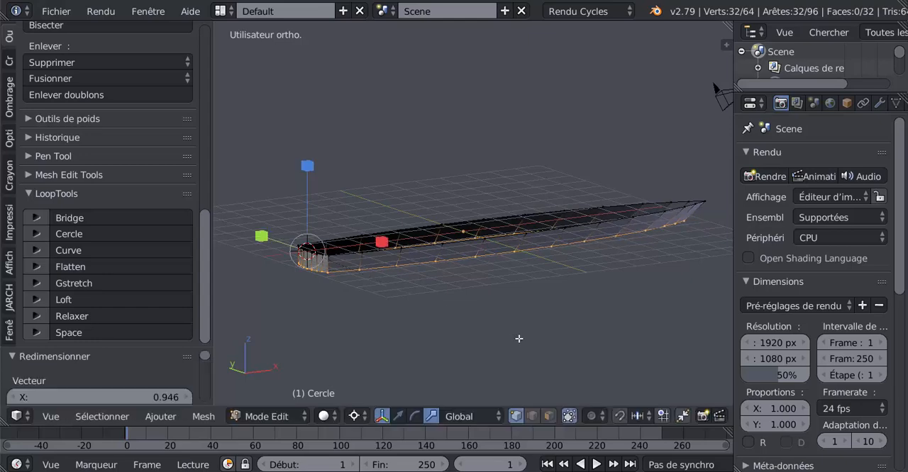
Extrude the hull's lower loop again and move the new loop straight down along Z to add a second row of side faces
middle_click_drag(547, 315, 532, 288)
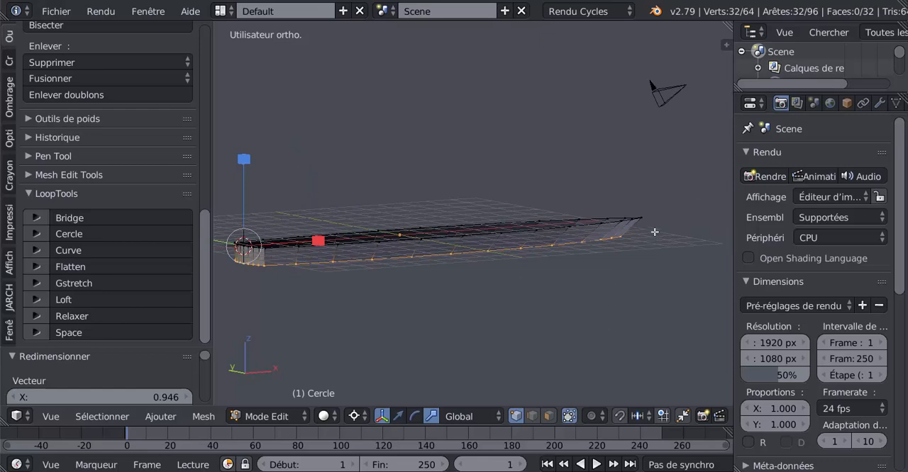
key("e")
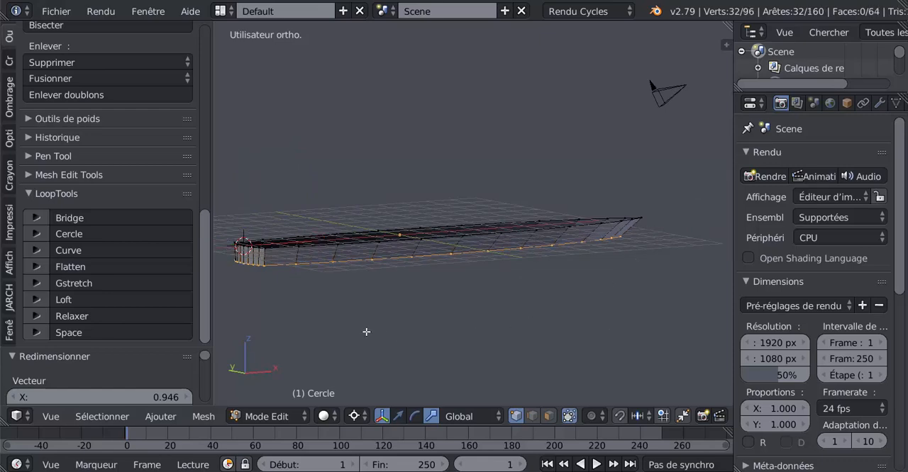
right_click(365, 331)
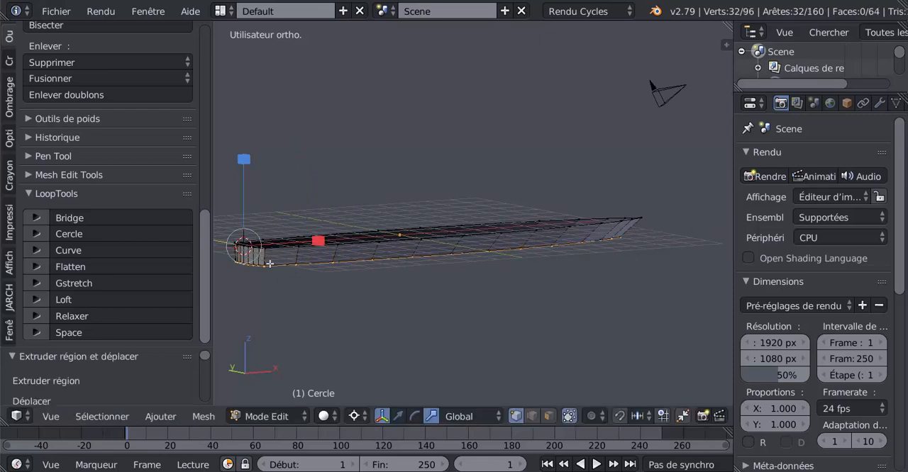
left_click(398, 416)
left_click_drag(244, 162, 243, 184)
Scale the new bottom loop of the hull uniformly to about 0.974 from the stern pivot
key("s")
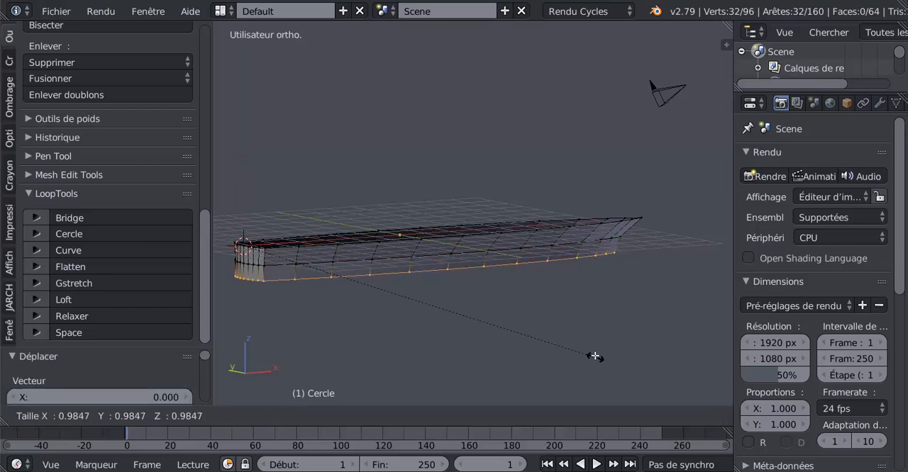
left_click(594, 354)
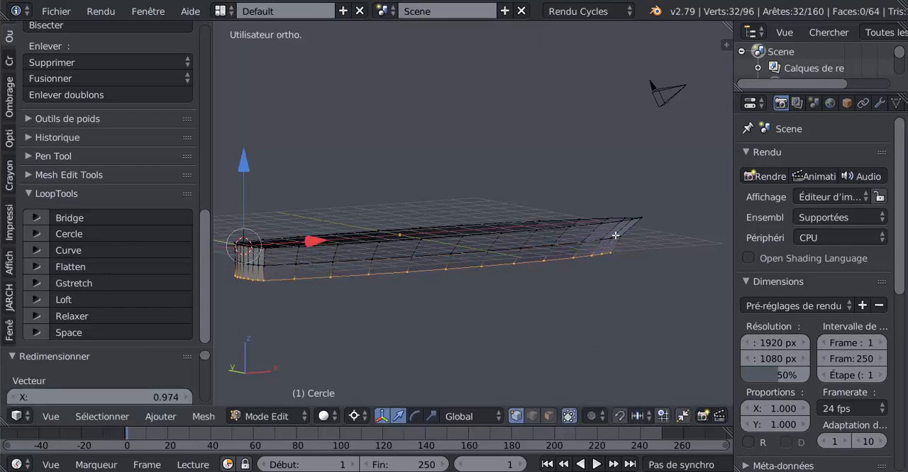
middle_click_drag(472, 332, 514, 338)
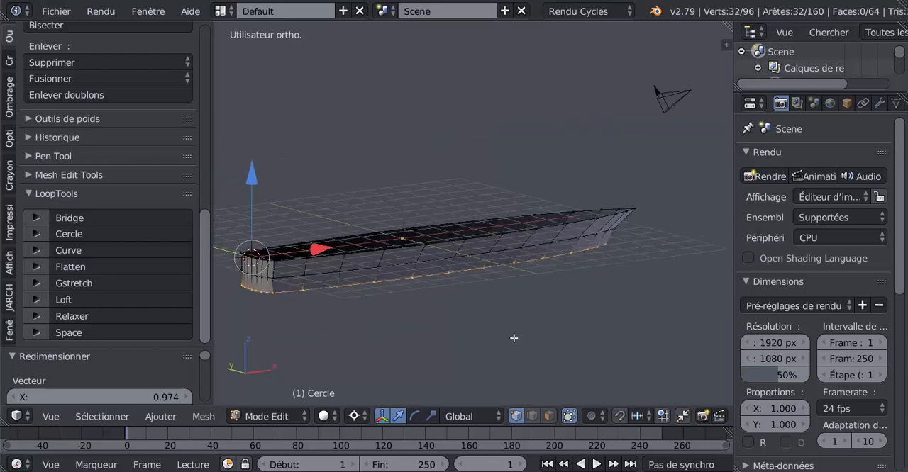